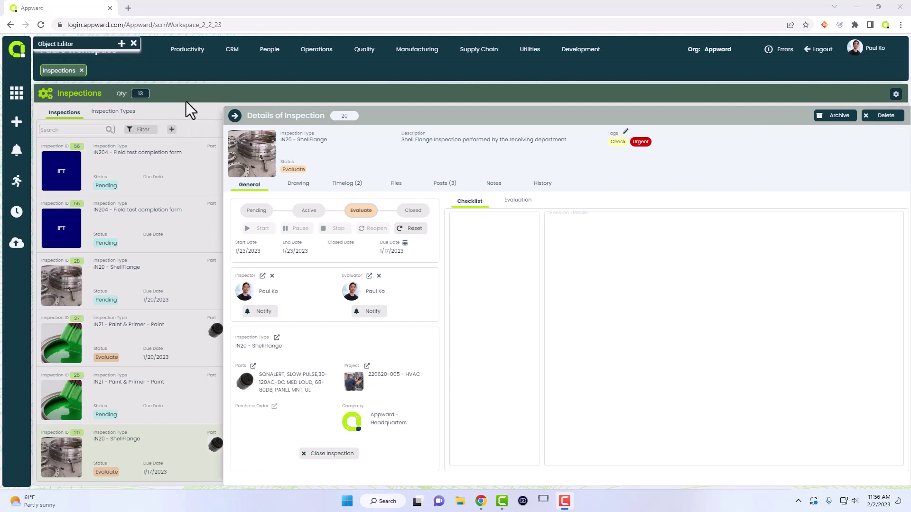
Step: Close the inspection details and run popButtonExample's Show action from the Object Editor to display the popup
{"action": "left_click", "coordinate": [233, 116]}
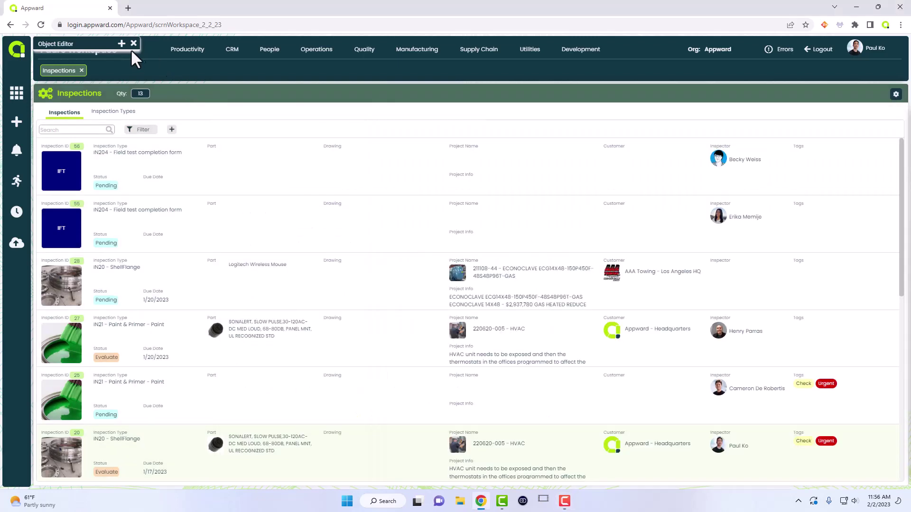
{"action": "left_click", "coordinate": [121, 45]}
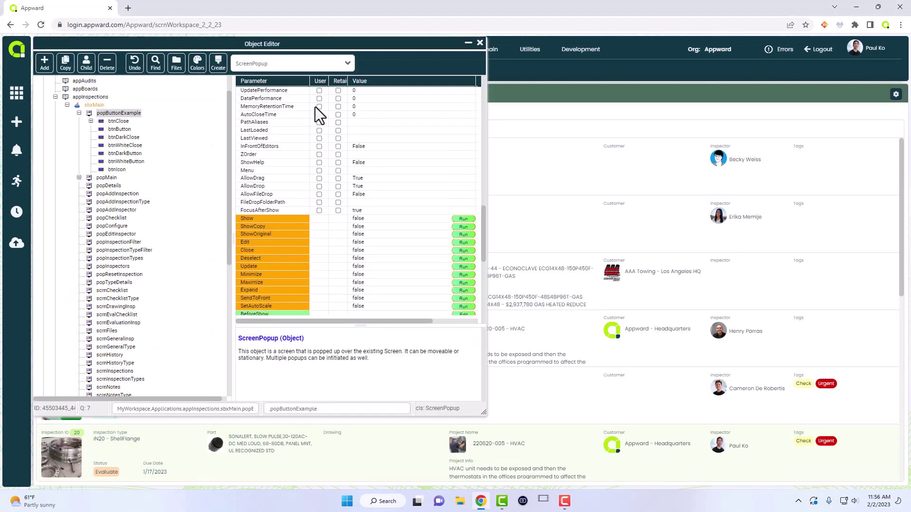
{"action": "left_click_drag", "start_coordinate": [292, 43], "coordinate": [297, 43]}
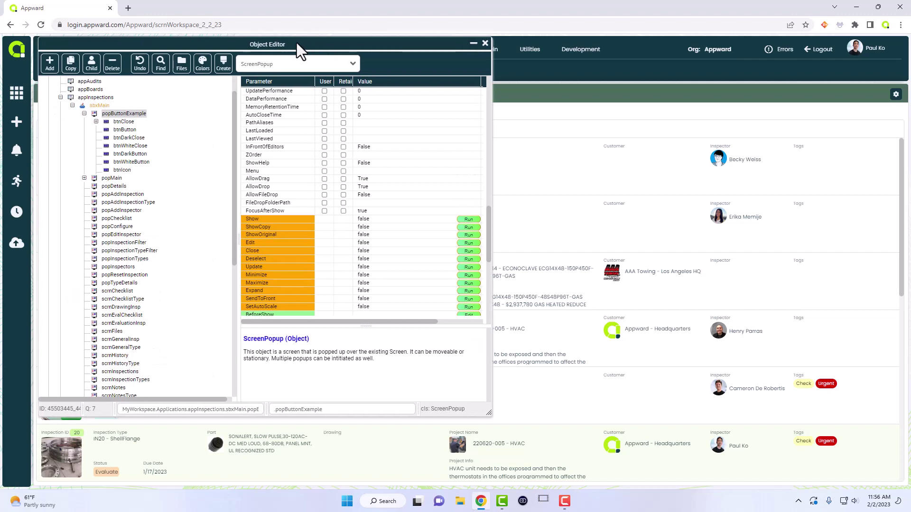
{"action": "left_click", "coordinate": [467, 219]}
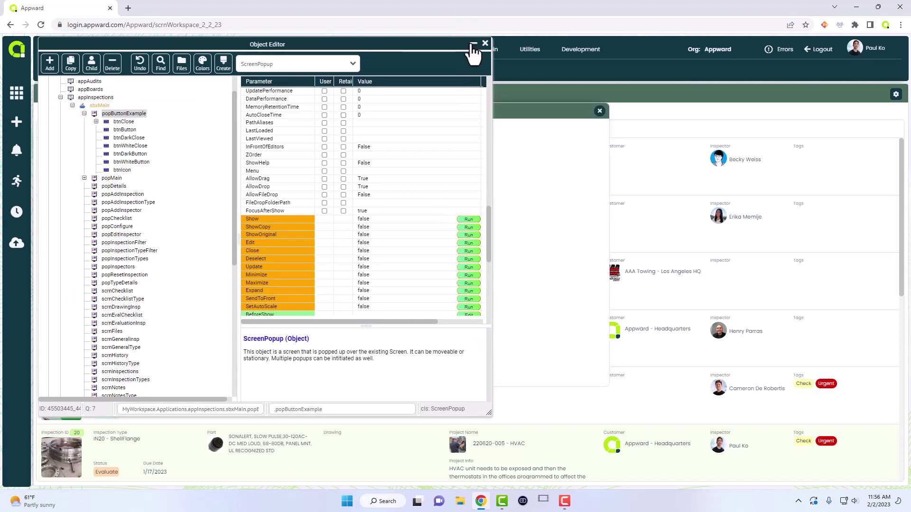
{"action": "left_click", "coordinate": [474, 43]}
{"action": "left_click_drag", "start_coordinate": [499, 114], "coordinate": [481, 86]}
Step: Switch the popButtonExample popup into Screen Design mode
{"action": "right_click", "coordinate": [356, 131]}
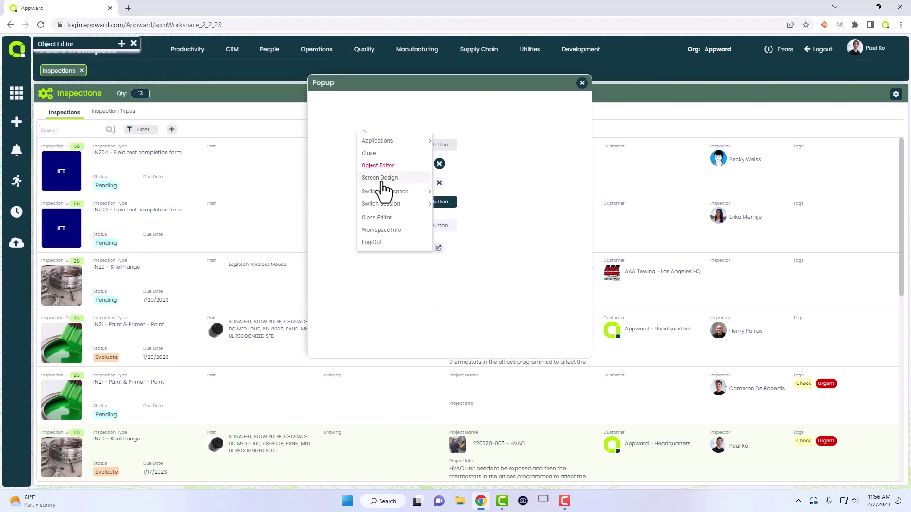
{"action": "left_click", "coordinate": [380, 189]}
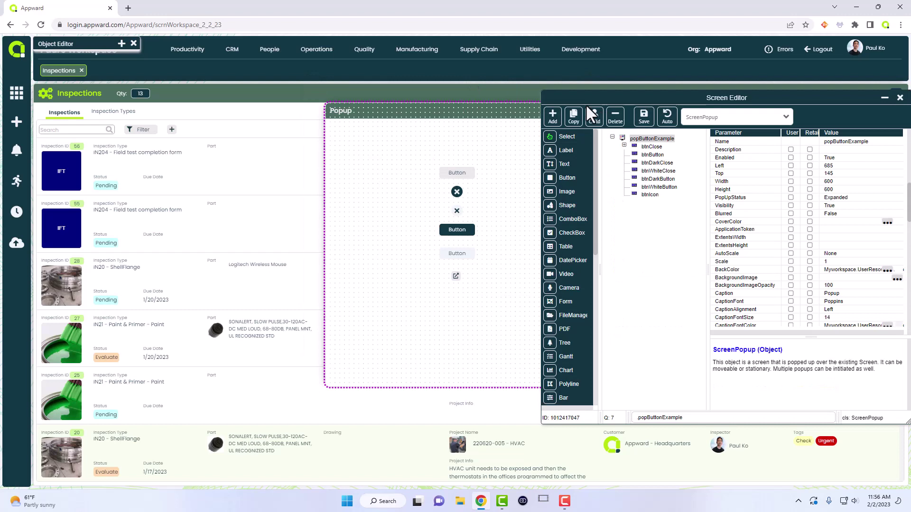
{"action": "left_click_drag", "start_coordinate": [607, 92], "coordinate": [638, 72]}
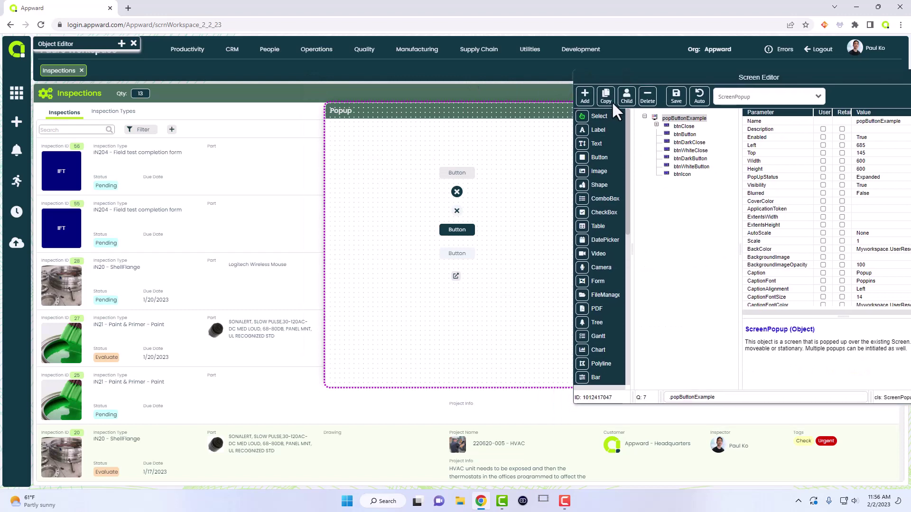
Step: Place btnButton1 near the popup's upper left and dismiss its Configure dialog unchanged
{"action": "left_click", "coordinate": [588, 156]}
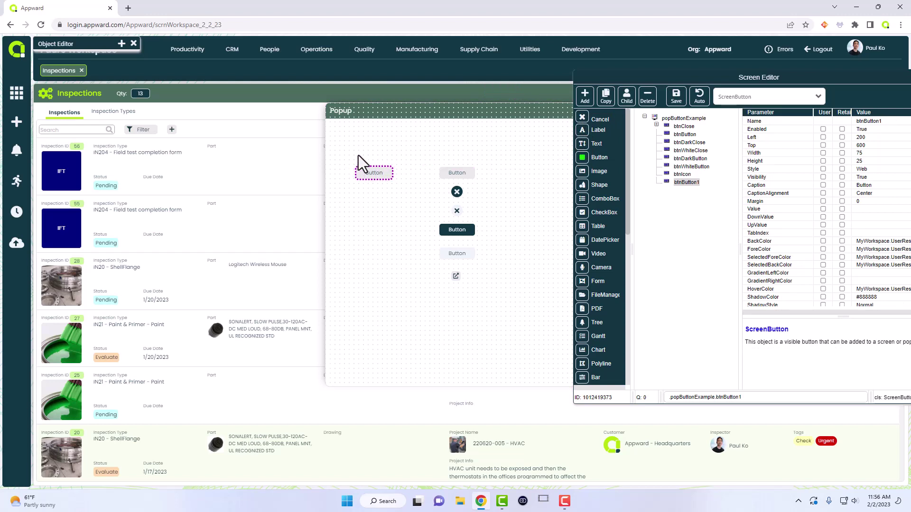
{"action": "left_click", "coordinate": [358, 155]}
{"action": "right_click", "coordinate": [374, 180]}
{"action": "right_click", "coordinate": [374, 179]}
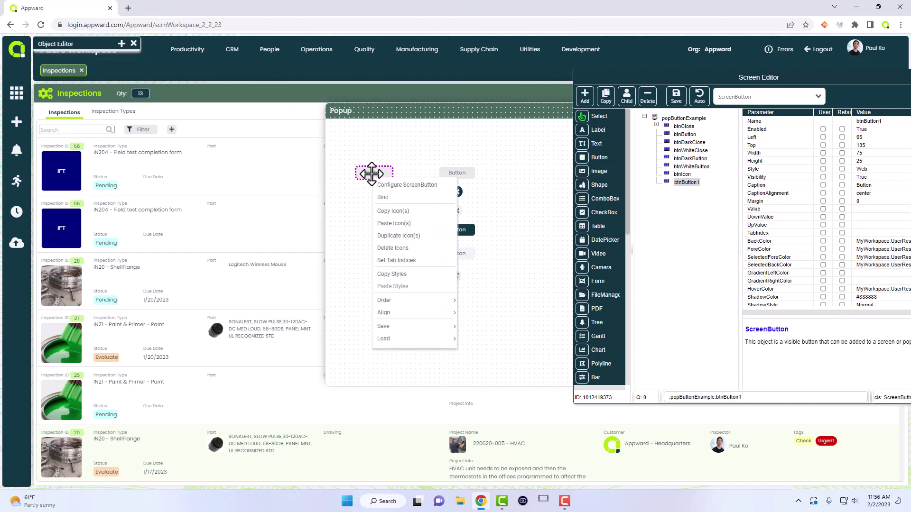
{"action": "left_click", "coordinate": [395, 187]}
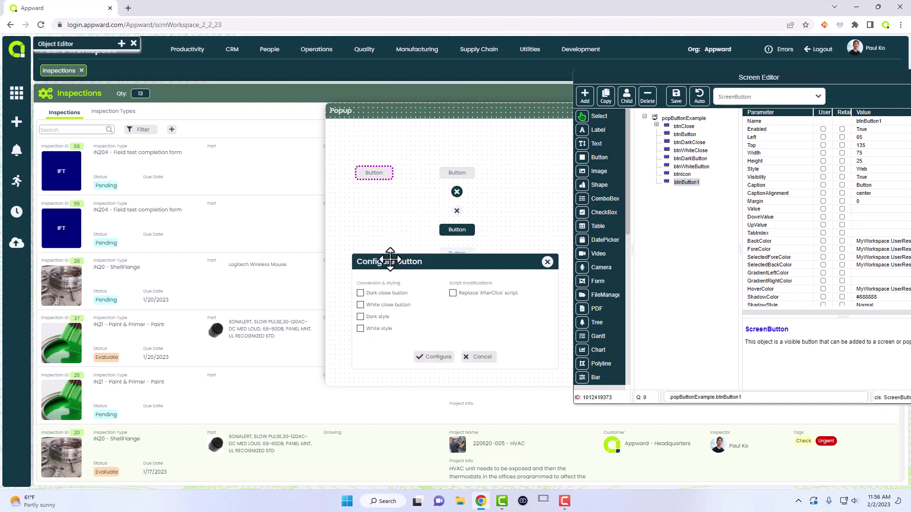
{"action": "left_click_drag", "start_coordinate": [390, 260], "coordinate": [175, 143]}
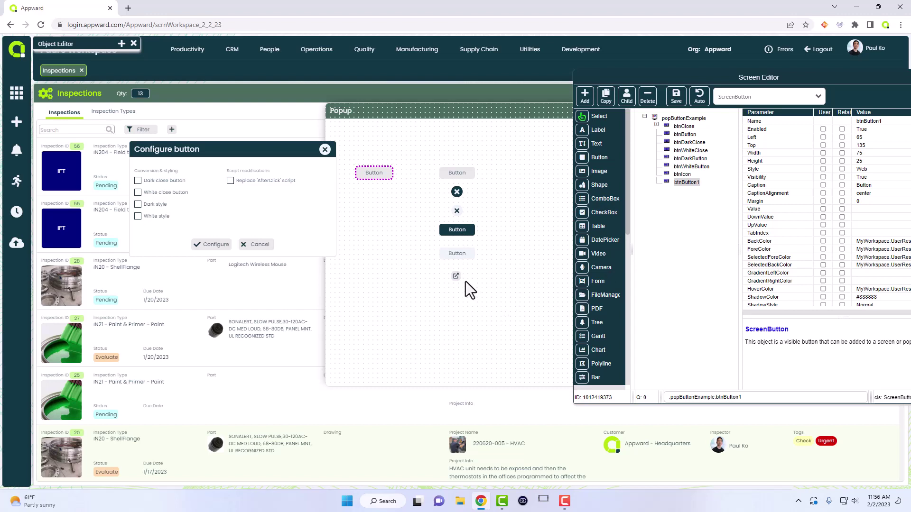
{"action": "left_click", "coordinate": [324, 150]}
Step: Place btnButton2 below the first button, deleting an accidental extra button
{"action": "left_click", "coordinate": [585, 157]}
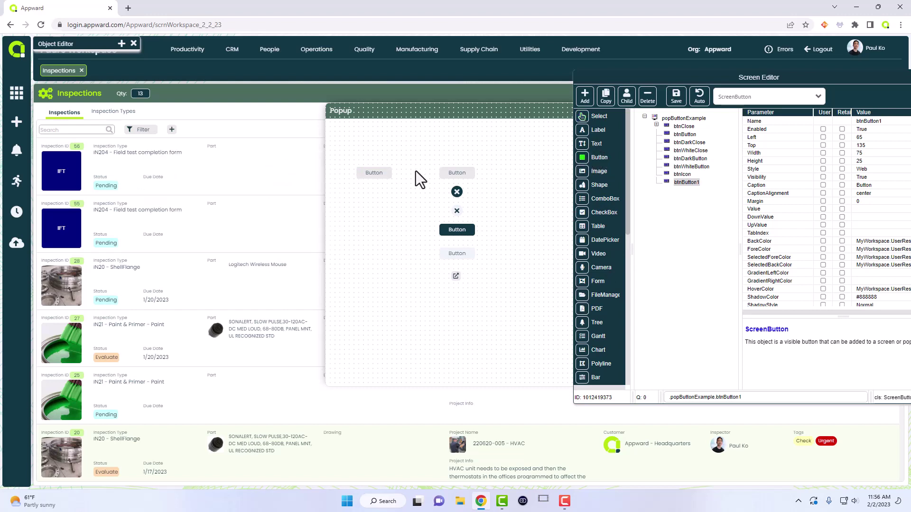
{"action": "left_click", "coordinate": [362, 188]}
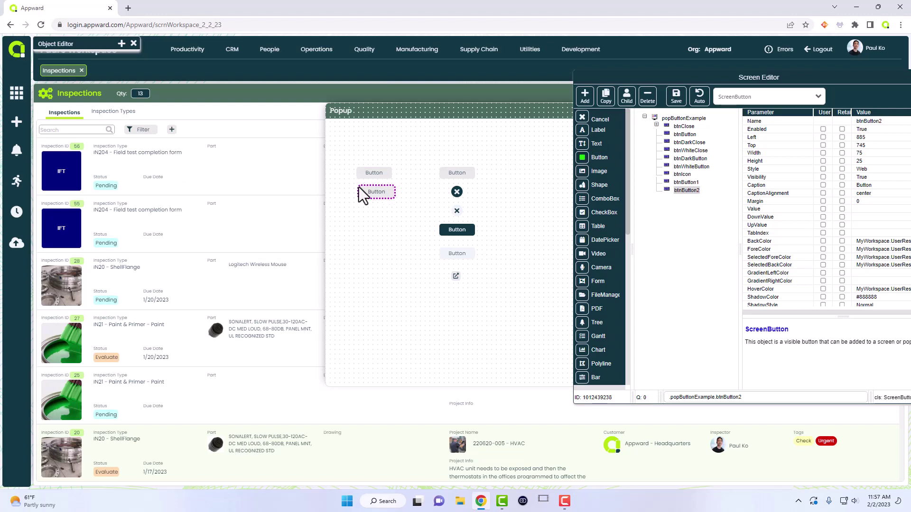
{"action": "left_click", "coordinate": [372, 191]}
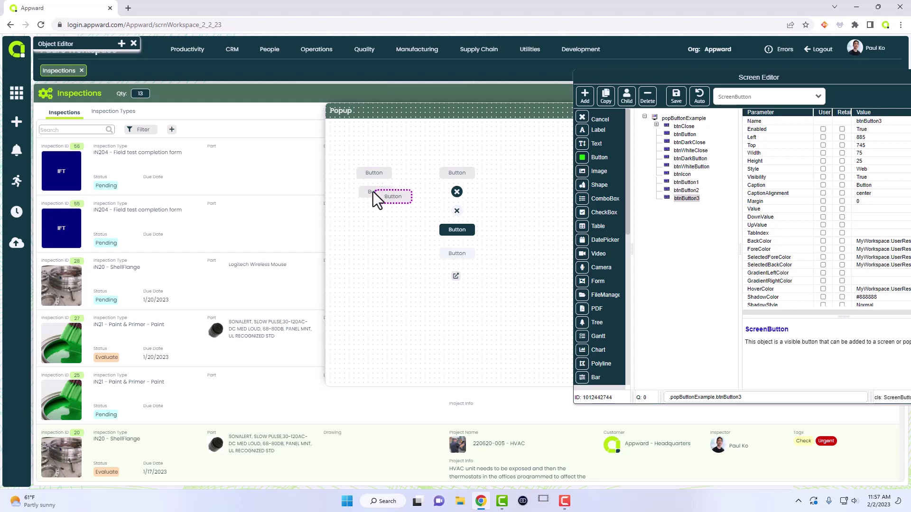
{"action": "left_click_drag", "start_coordinate": [373, 192], "coordinate": [368, 213]}
{"action": "key", "text": "Delete"}
Step: Rename the first button to btnExample and set its caption to Example
{"action": "left_click", "coordinate": [366, 173]}
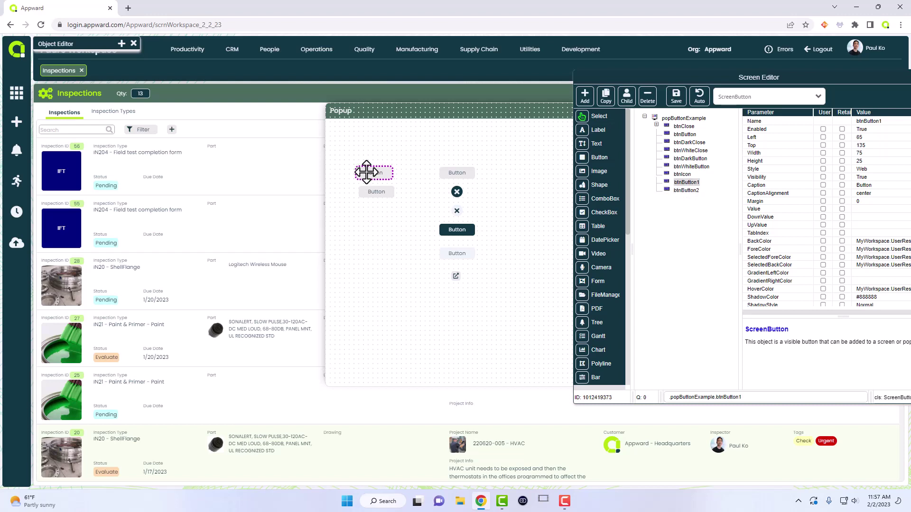
{"action": "left_click", "coordinate": [877, 121]}
{"action": "key", "text": "ctrl+m"}
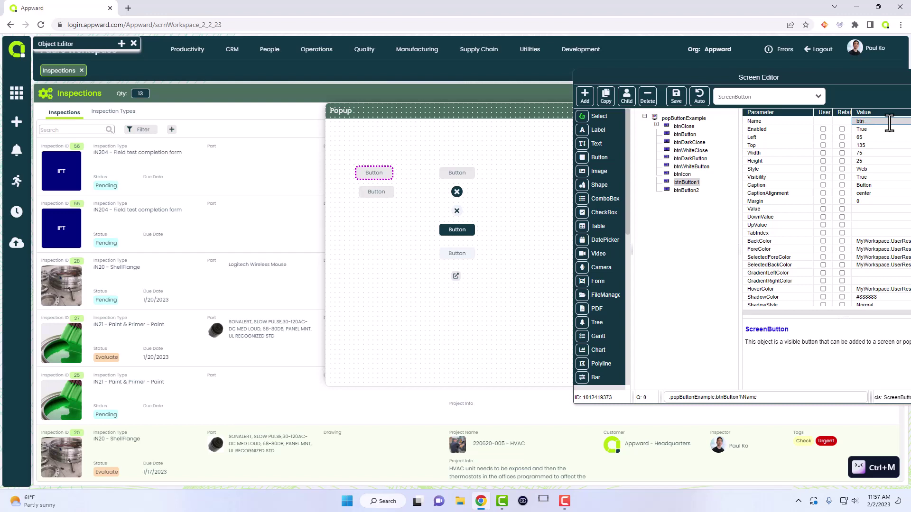
{"action": "type", "text": "Example"}
{"action": "key", "text": "Return"}
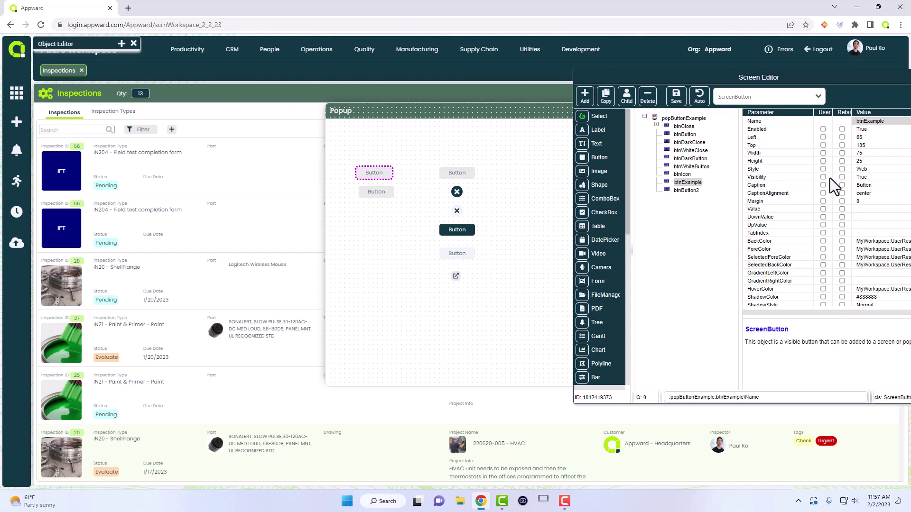
{"action": "left_click", "coordinate": [873, 184]}
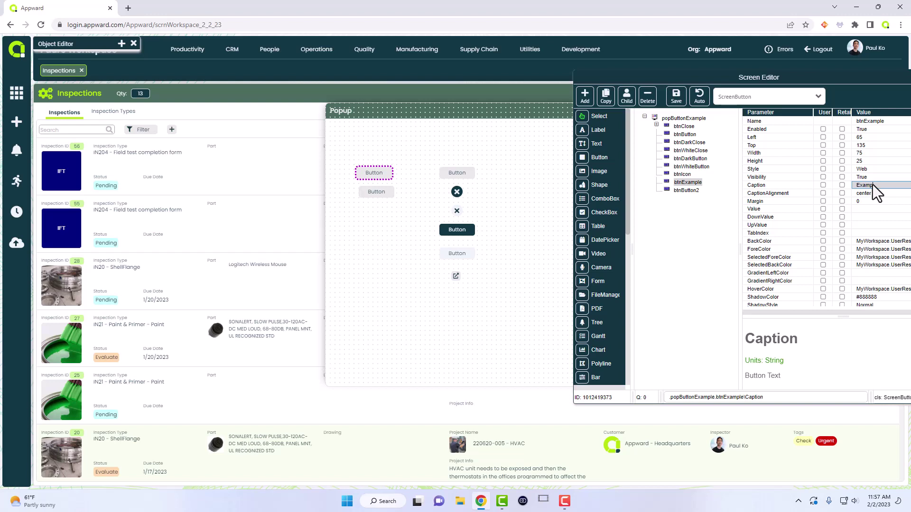
{"action": "key", "text": "Return"}
Step: Clear btnButton2's caption and size it to 20 by 20
{"action": "left_click", "coordinate": [686, 189]}
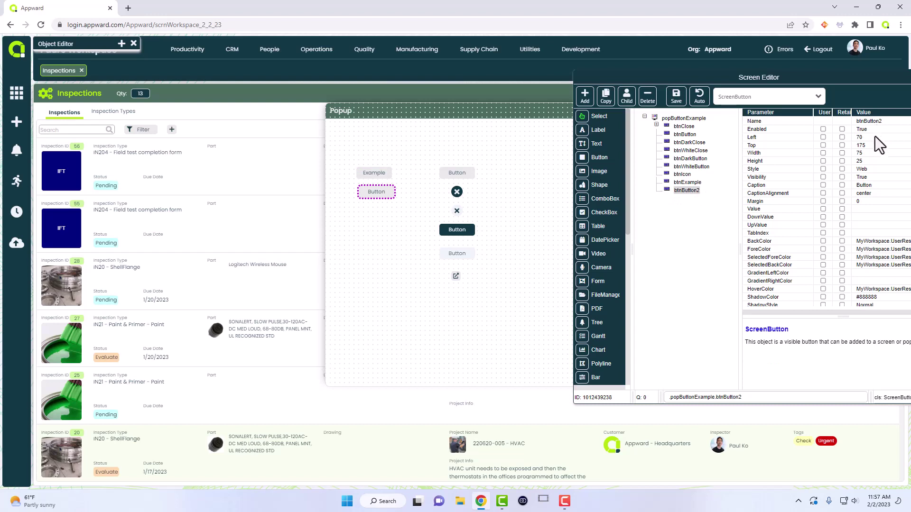
{"action": "left_click", "coordinate": [869, 184]}
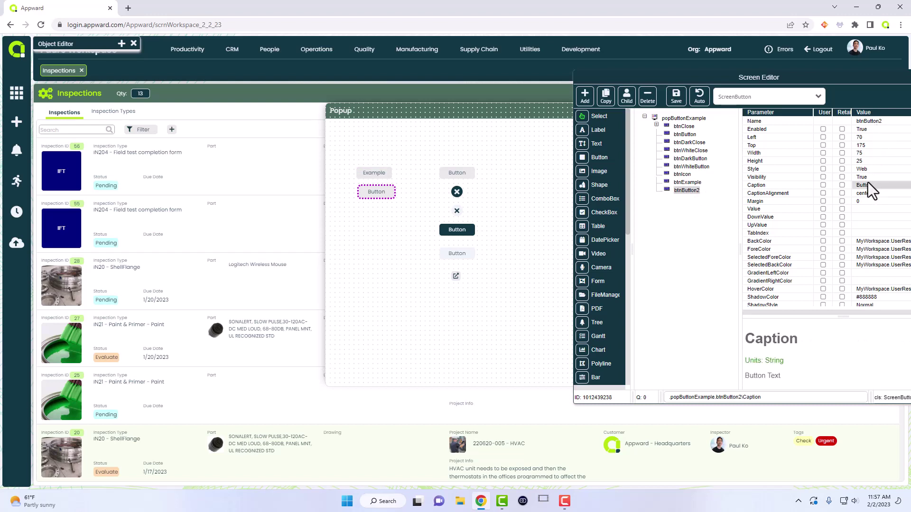
{"action": "key", "text": "Return"}
{"action": "left_click", "coordinate": [869, 152]}
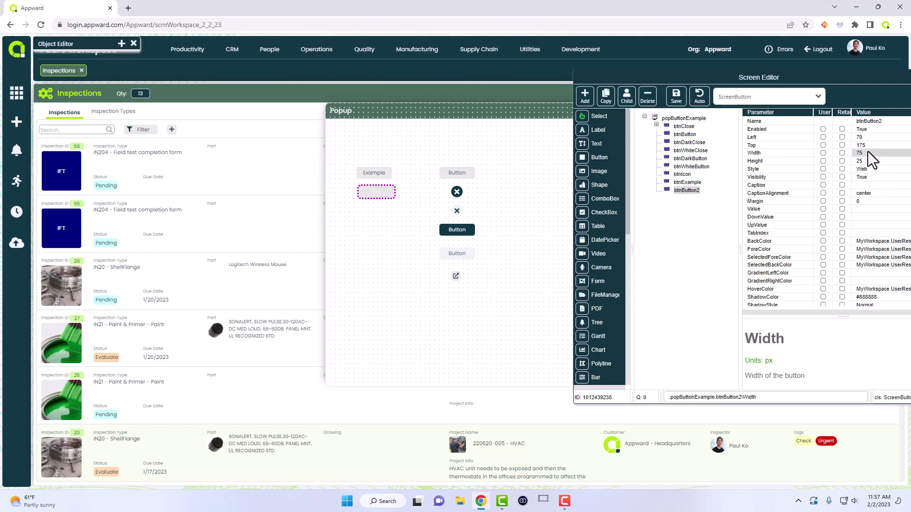
{"action": "type", "text": "20"}
{"action": "key", "text": "Tab"}
{"action": "type", "text": "20"}
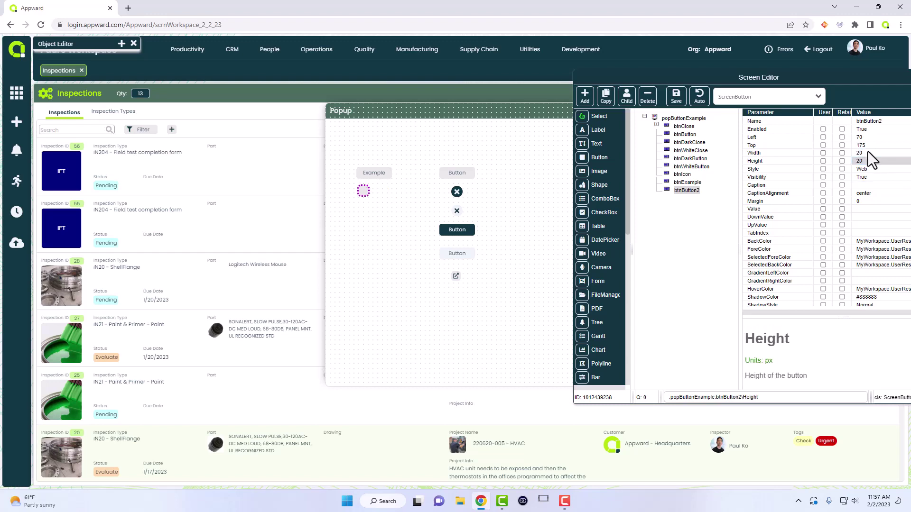
{"action": "key", "text": "Return"}
Step: Set btnButton2's Image to the fas fa-pencil-alt icon from the pencil-filtered list
{"action": "scroll", "coordinate": [847, 195], "scroll_direction": "down", "scroll_amount": 5}
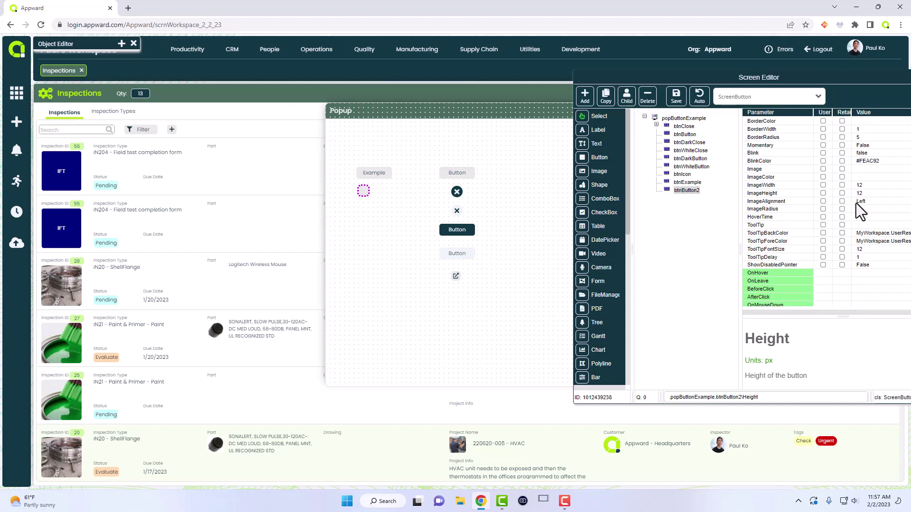
{"action": "left_click", "coordinate": [862, 168]}
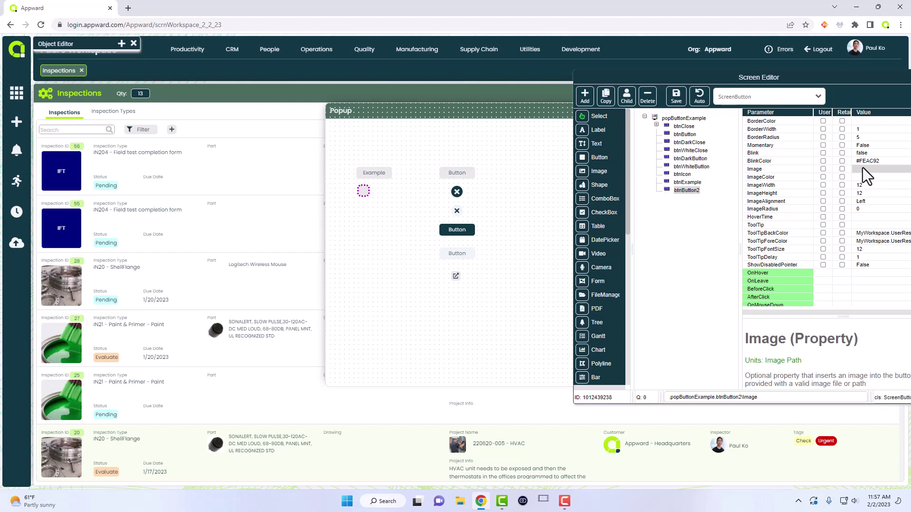
{"action": "double_click", "coordinate": [862, 169]}
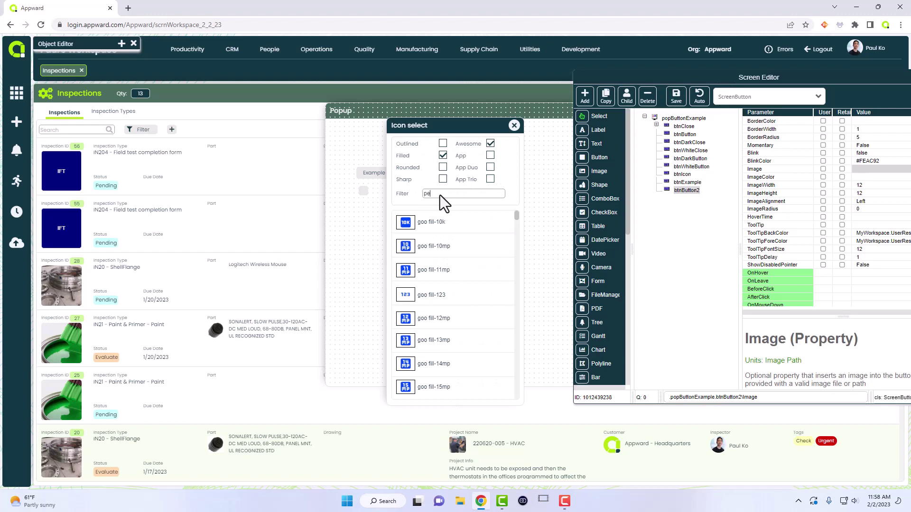
{"action": "double_click", "coordinate": [439, 194]}
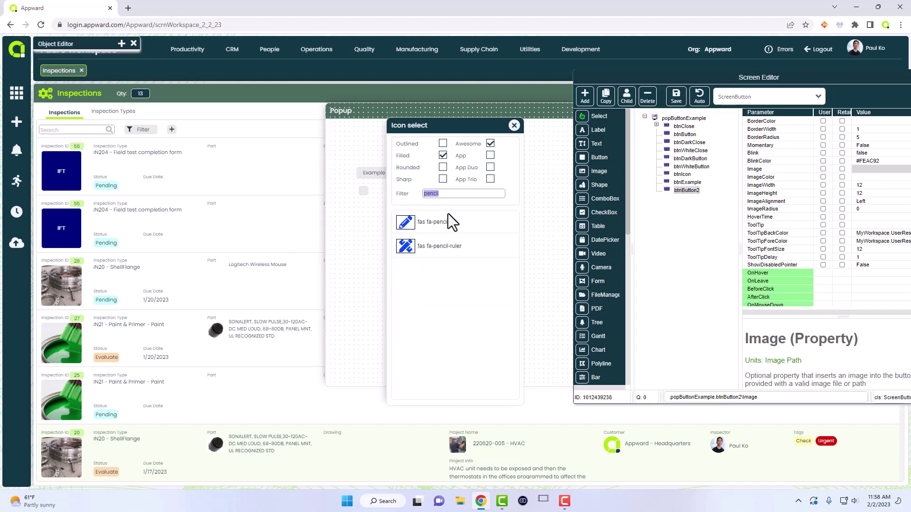
{"action": "double_click", "coordinate": [454, 222]}
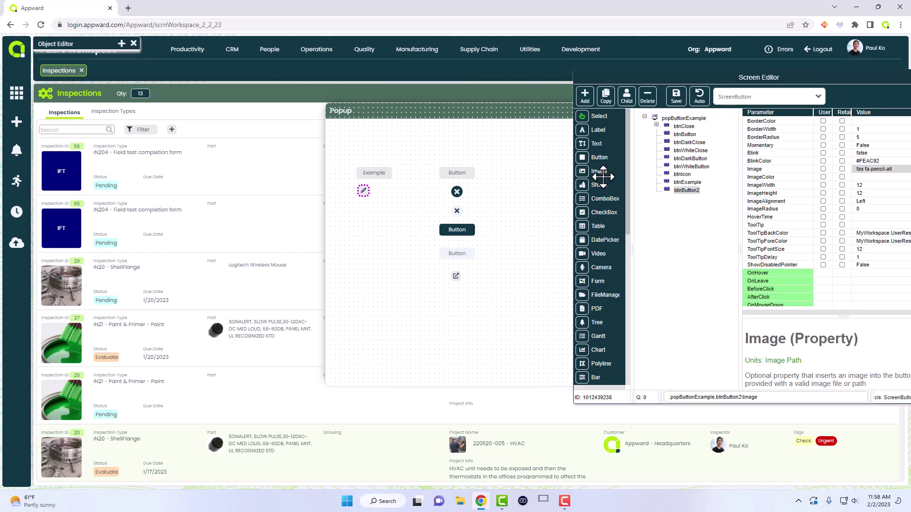
{"action": "left_click", "coordinate": [373, 174]}
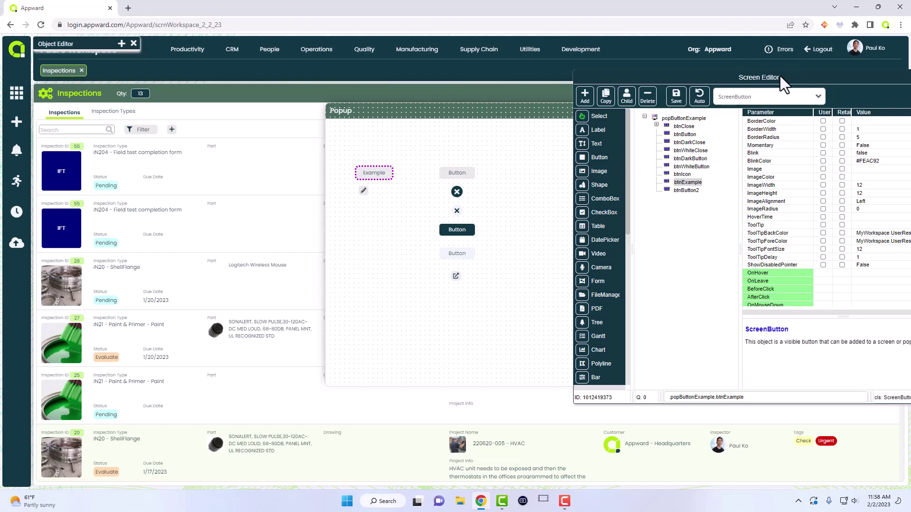
Step: Open the Script Editor for btnExample's AfterClick event
{"action": "left_click_drag", "start_coordinate": [779, 76], "coordinate": [172, 63]}
{"action": "left_click_drag", "start_coordinate": [447, 112], "coordinate": [520, 108]}
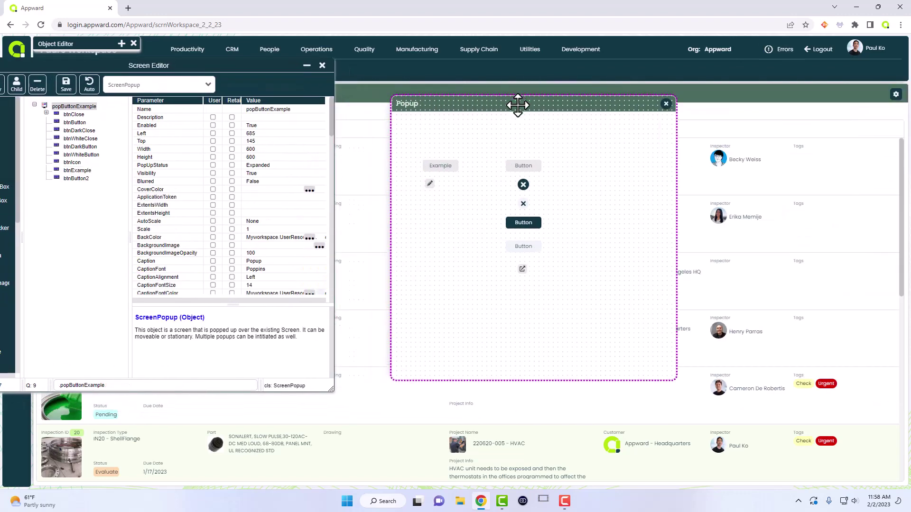
{"action": "left_click", "coordinate": [437, 163]}
{"action": "scroll", "coordinate": [269, 195], "scroll_direction": "down", "scroll_amount": 5}
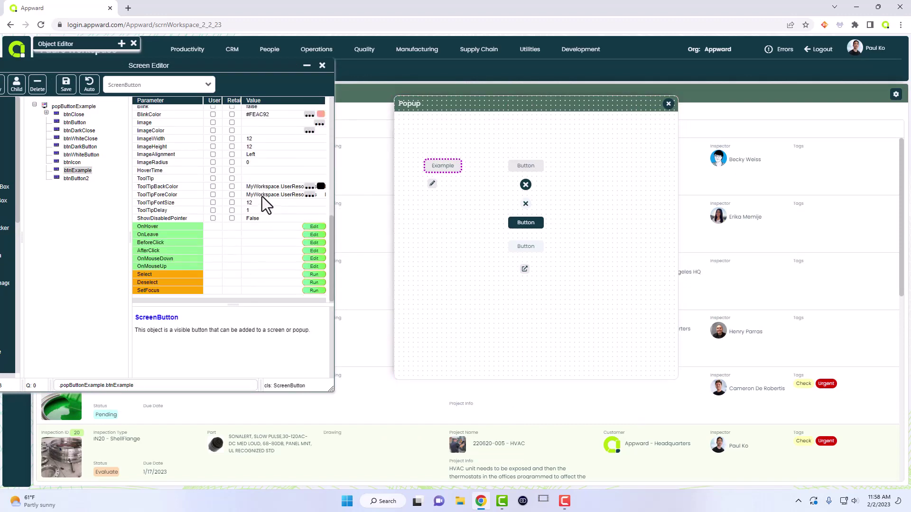
{"action": "left_click", "coordinate": [257, 251]}
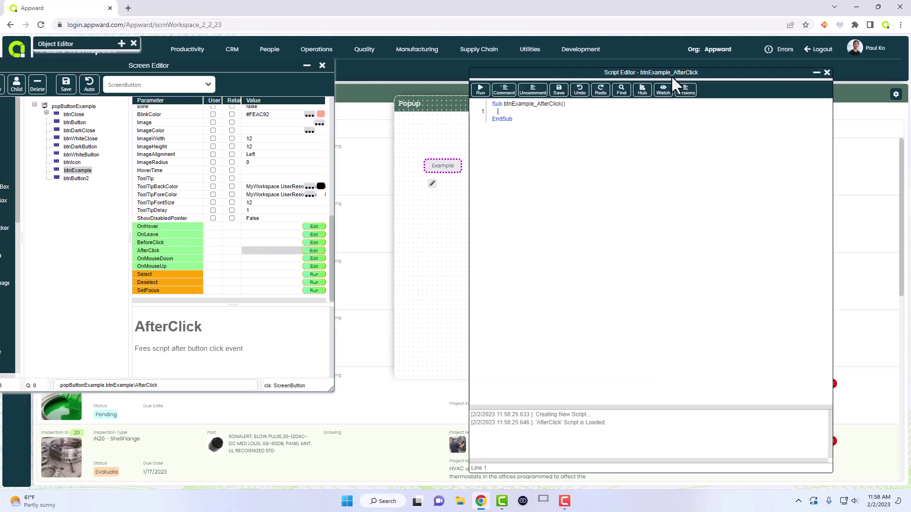
{"action": "left_click_drag", "start_coordinate": [671, 75], "coordinate": [706, 75]}
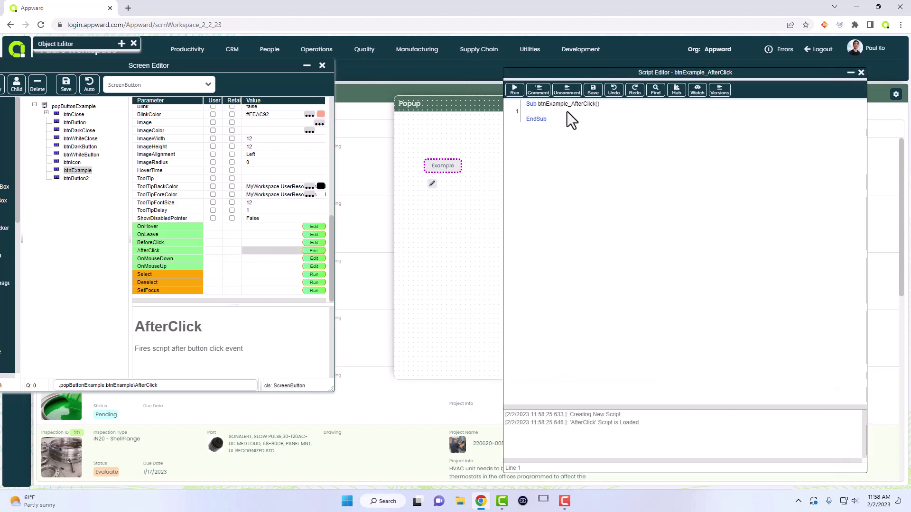
Step: Add the line Include MyWorkspace.UserResources.SharedFunctions.NotificationFunctions to the script
{"action": "key", "text": "Return"}
{"action": "type", "text": "Include MyWorkspace.user"}
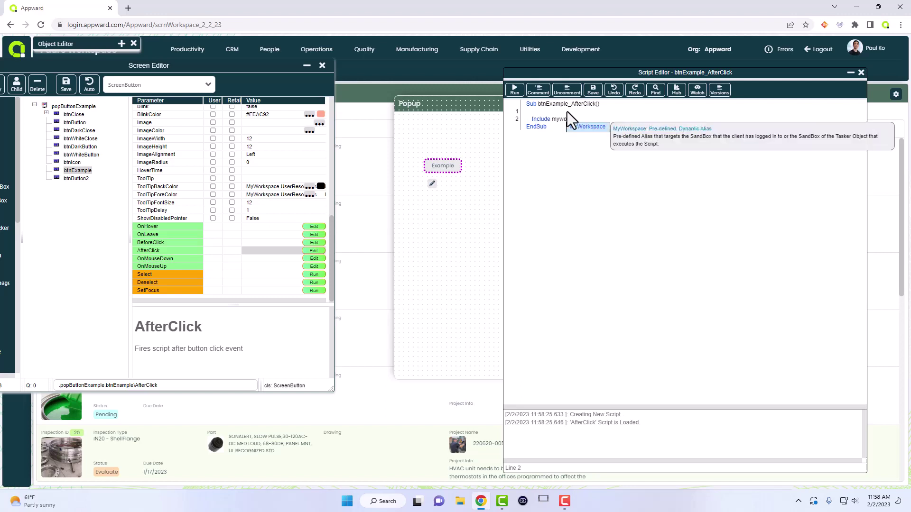
{"action": "key", "text": "Tab"}
{"action": "type", "text": "."}
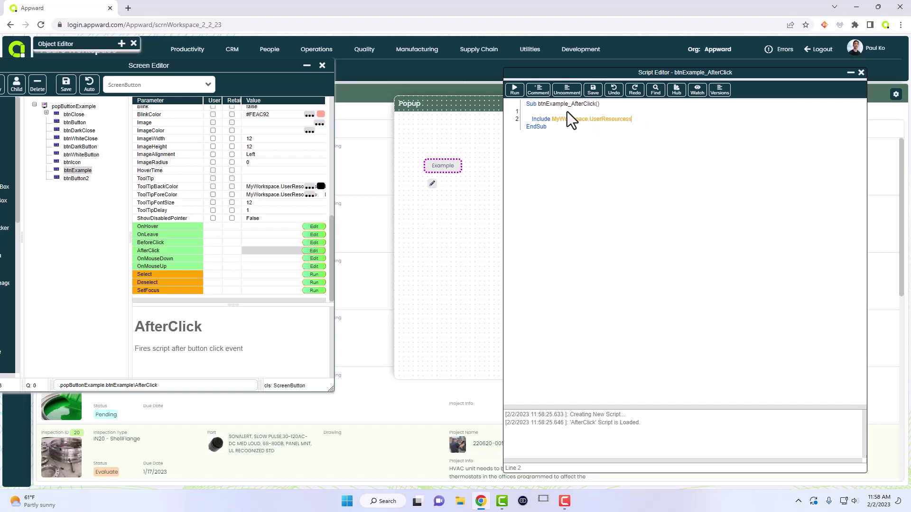
{"action": "key", "text": "Tab"}
{"action": "type", "text": ".Not"}
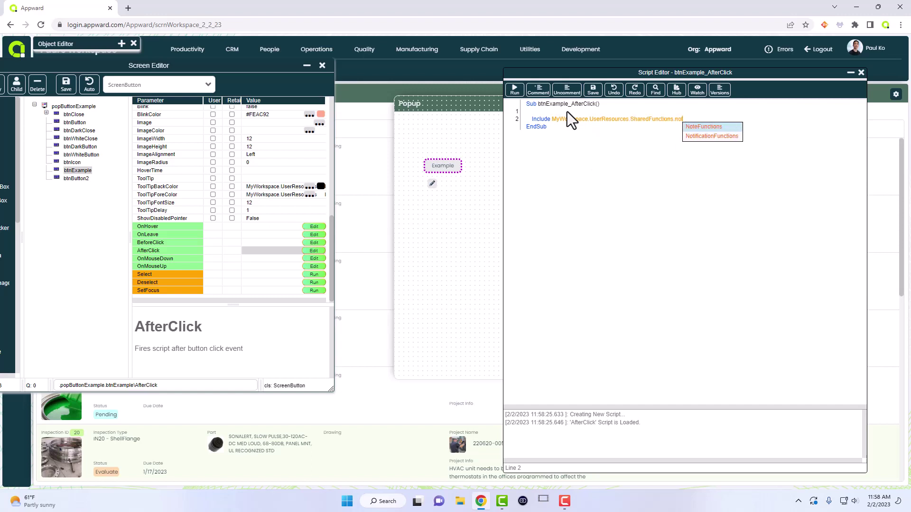
{"action": "key", "text": "Tab"}
Step: Write the call fncMessage("Hello World!", "Hello") on the next line
{"action": "key", "text": "Return"}
{"action": "key", "text": "Return"}
{"action": "type", "text": "fncMessage("}
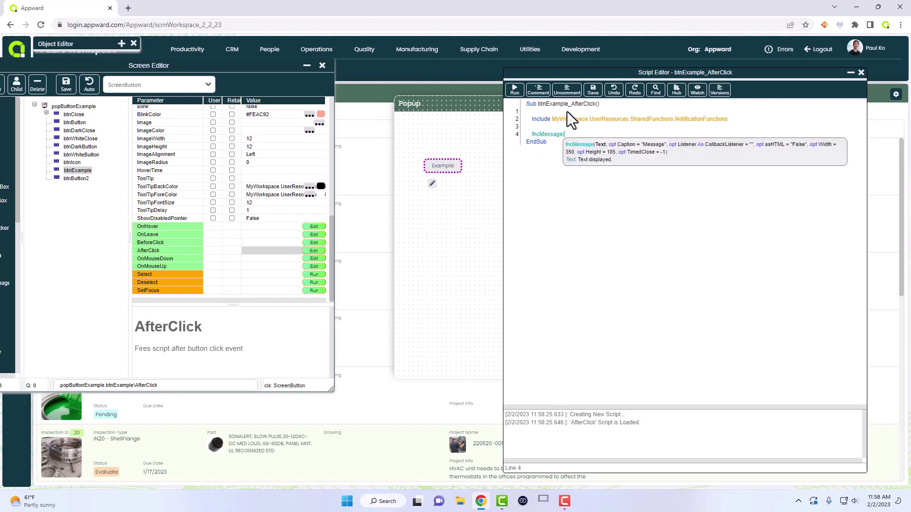
{"action": "type", "text": "\"H"}
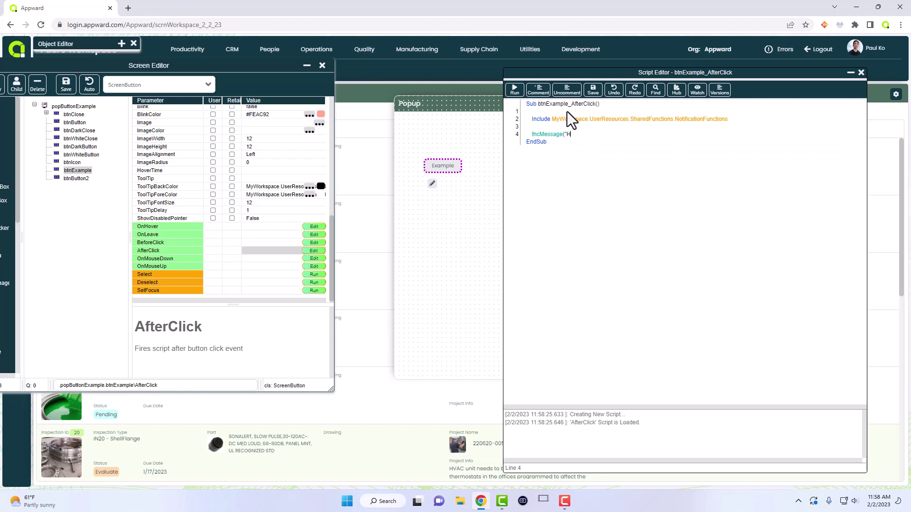
{"action": "type", "text": "ello World!\""}
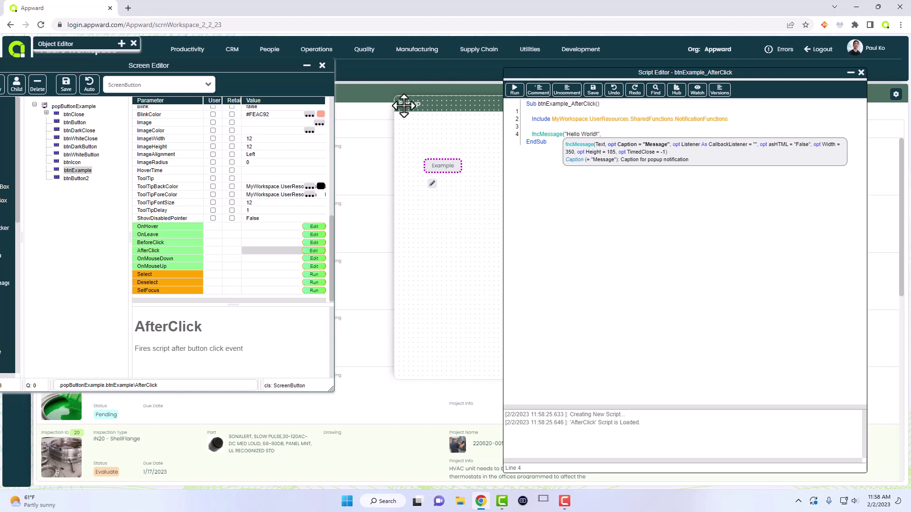
{"action": "type", "text": ", \"Hello"}
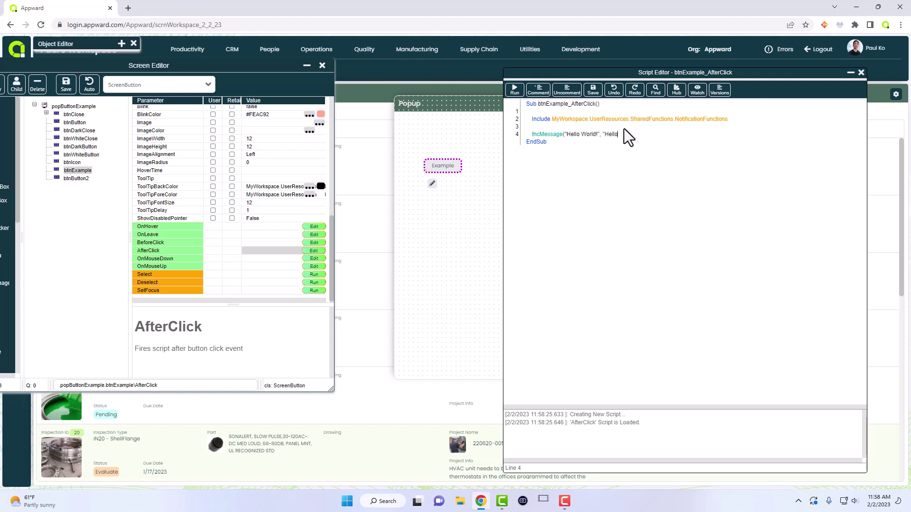
{"action": "type", "text": "\","}
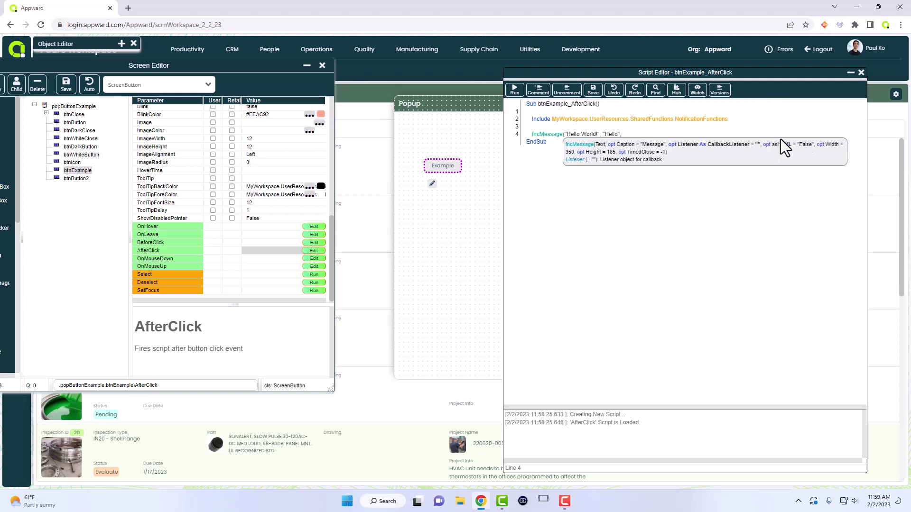
{"action": "key", "text": "BackSpace"}
Step: Close the fncMessage parenthesis, save the AfterClick script, and close the Script and Screen editors
{"action": "type", "text": ")"}
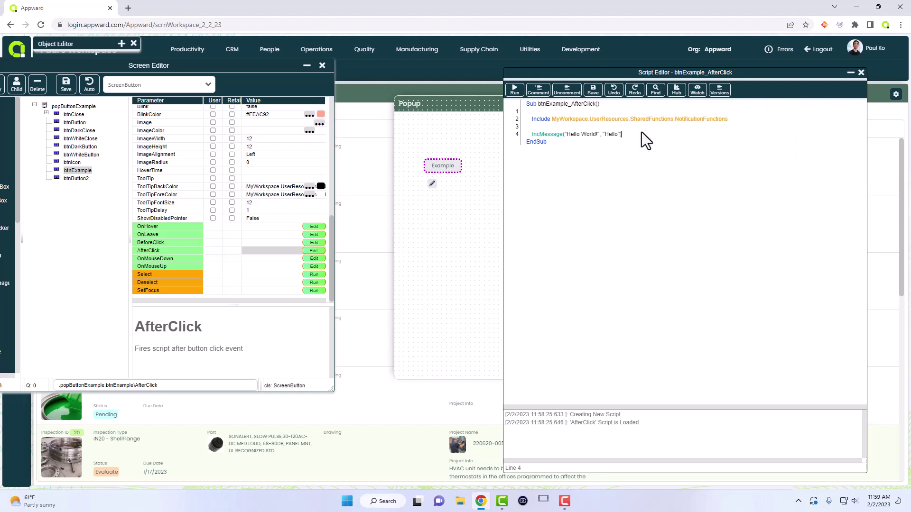
{"action": "left_click", "coordinate": [592, 91]}
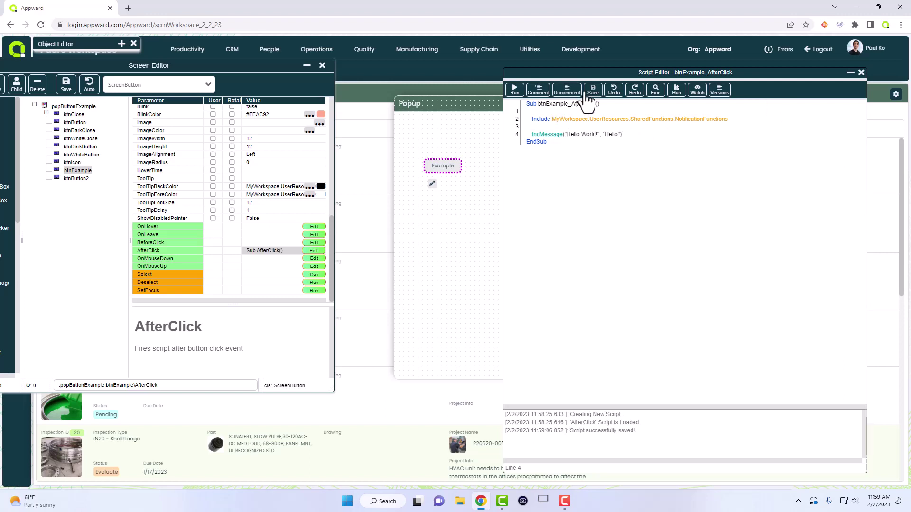
{"action": "left_click", "coordinate": [860, 73]}
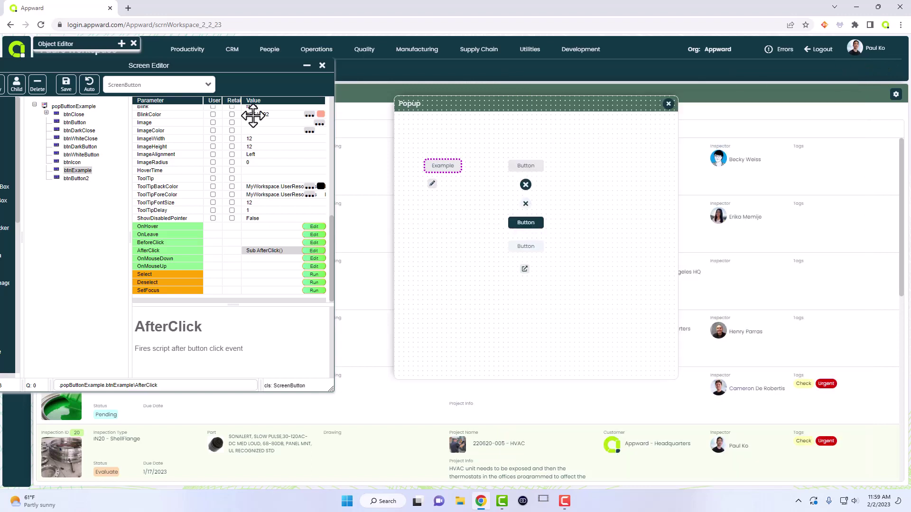
{"action": "left_click", "coordinate": [324, 65]}
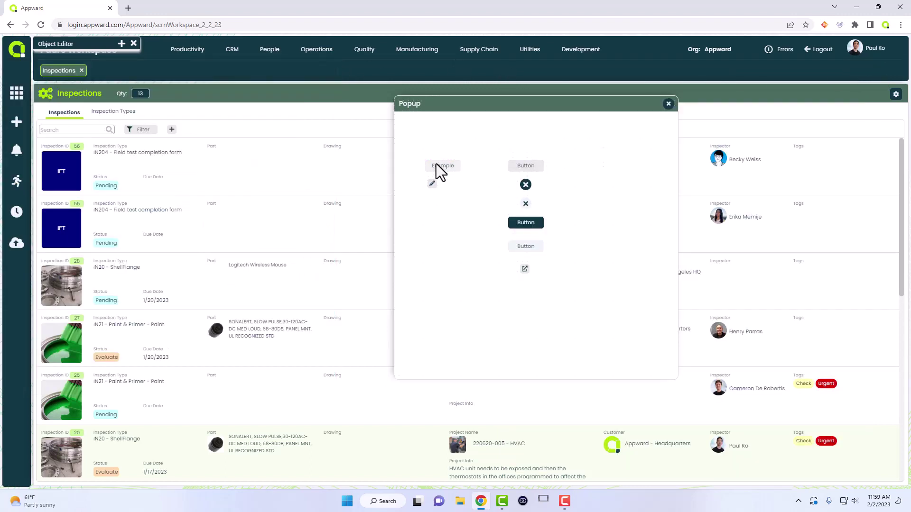